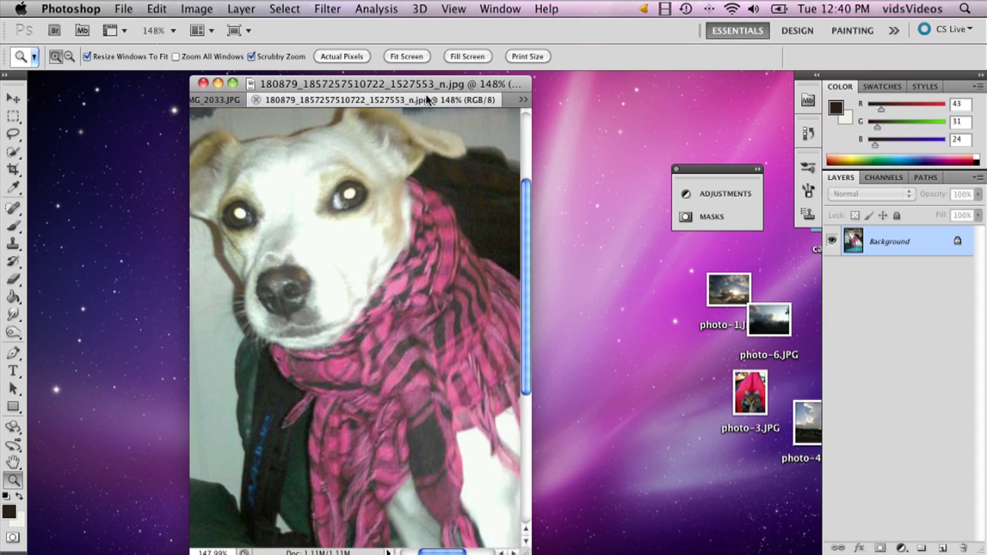
Fit the dog photo on screen, widen its window, and zoom to 200% on the face.
left_click(405, 57)
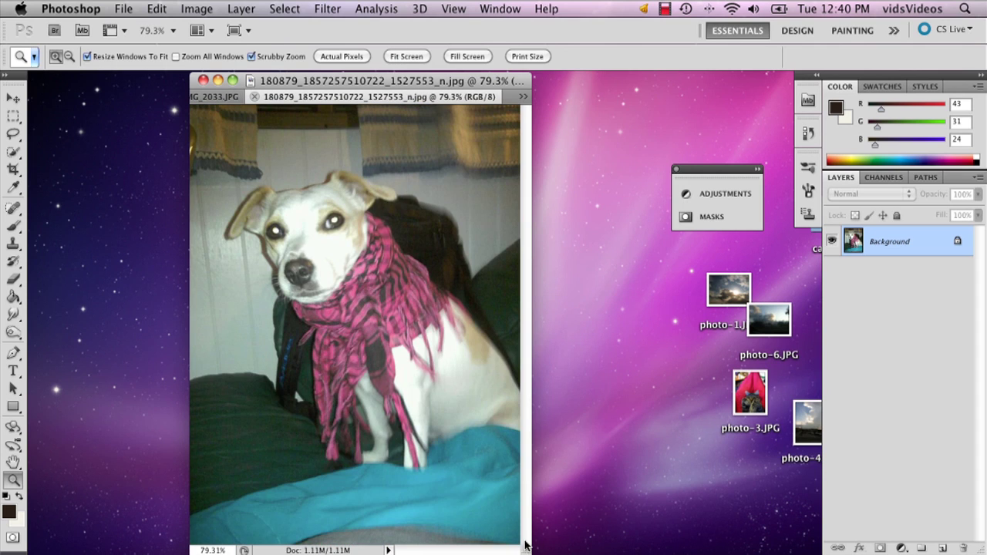
left_click_drag(524, 548, 764, 543)
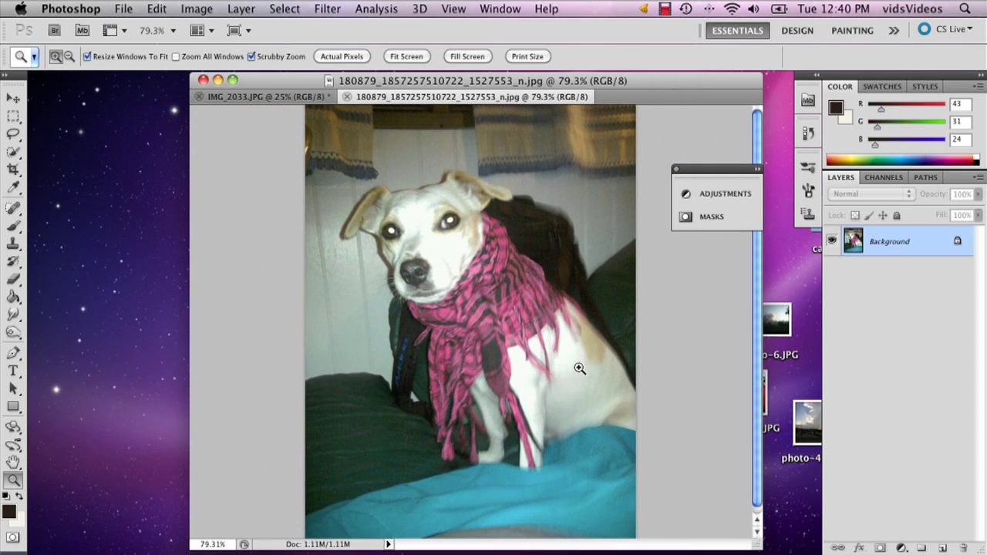
left_click(465, 232)
left_click(316, 273)
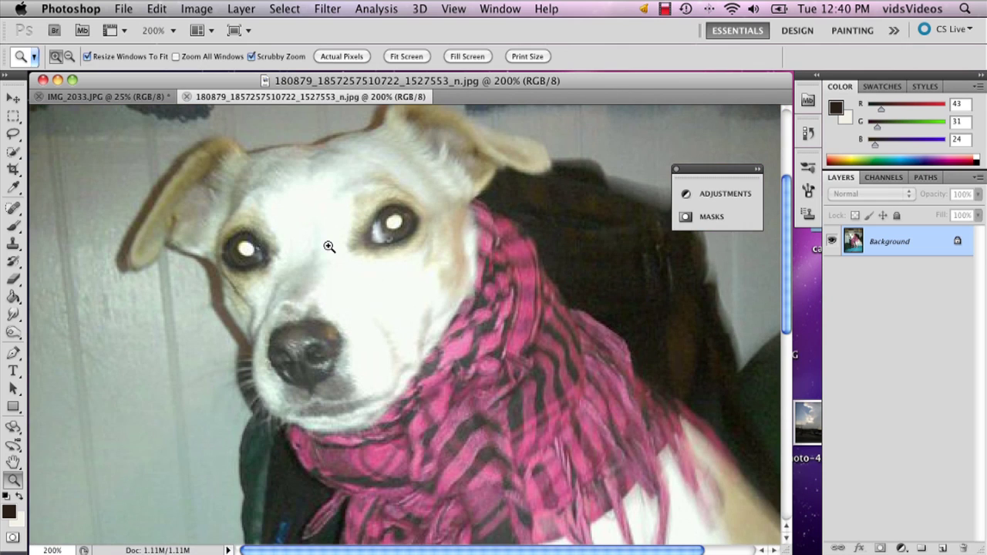
Zoom in to 400% around both of the dog's glaring eyes.
left_click(13, 225)
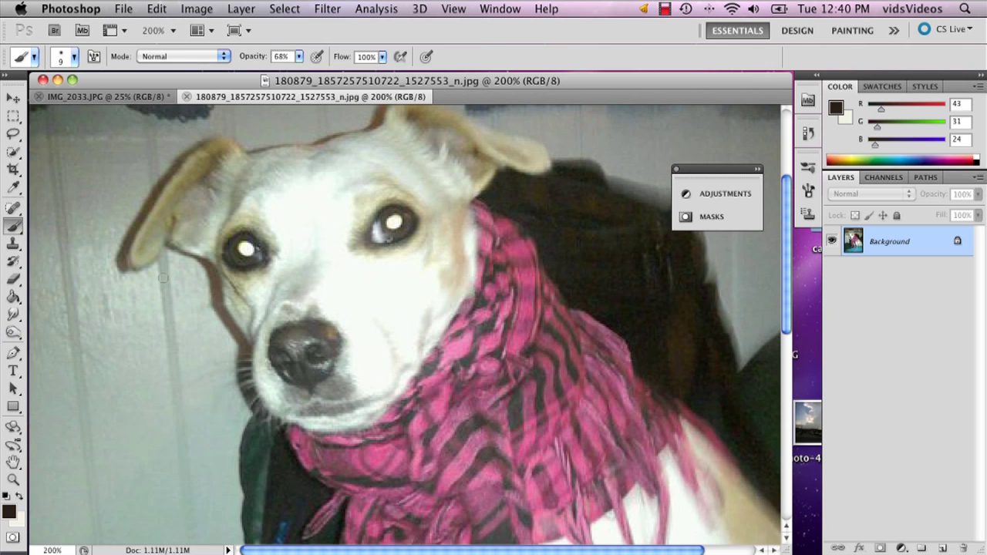
left_click(14, 480)
left_click(270, 256)
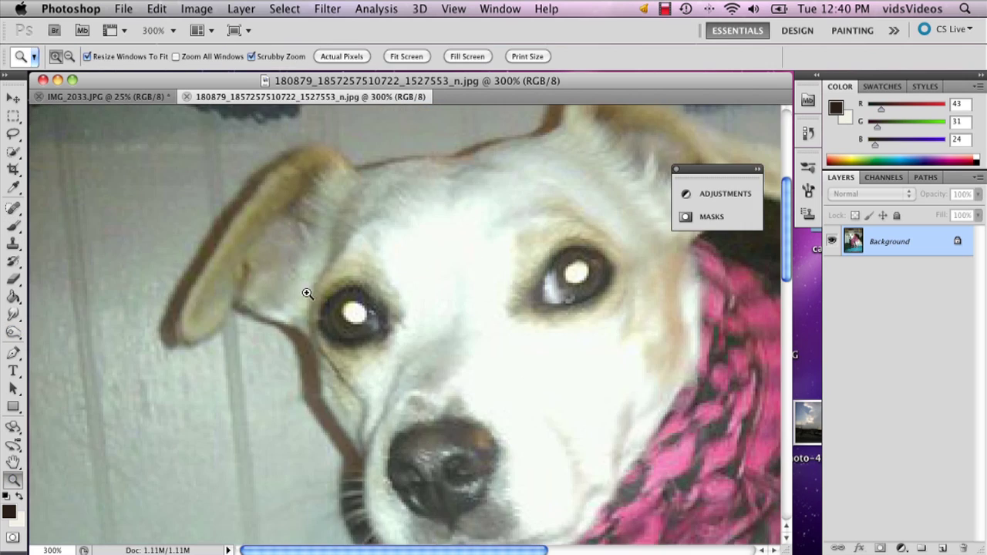
left_click(536, 317)
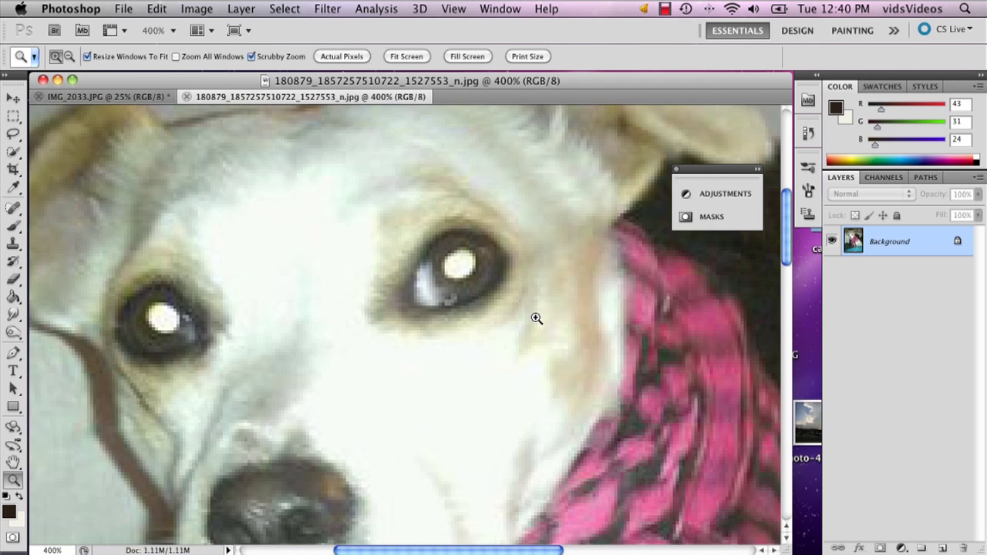
Select the Brush tool with a 13 px soft tip.
left_click(14, 225)
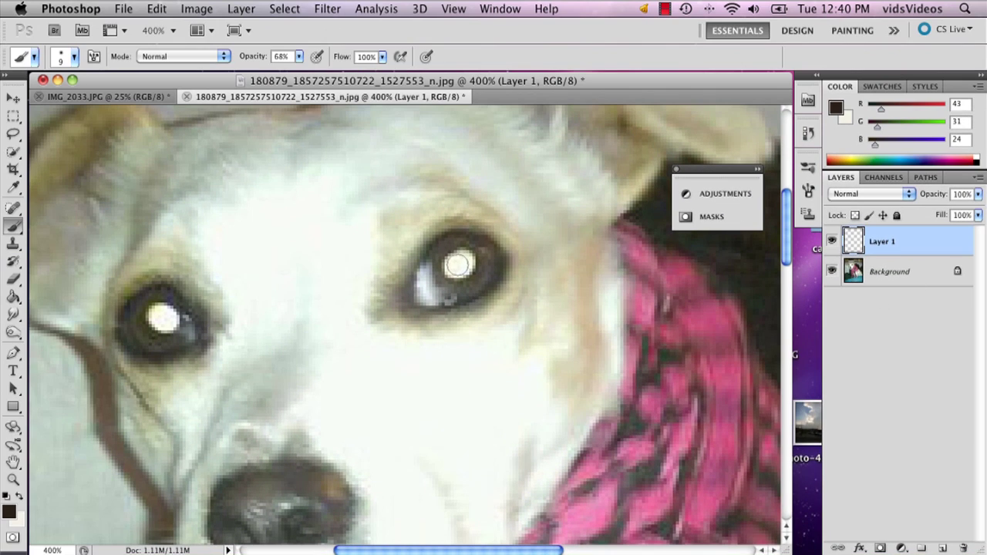
left_click(74, 56)
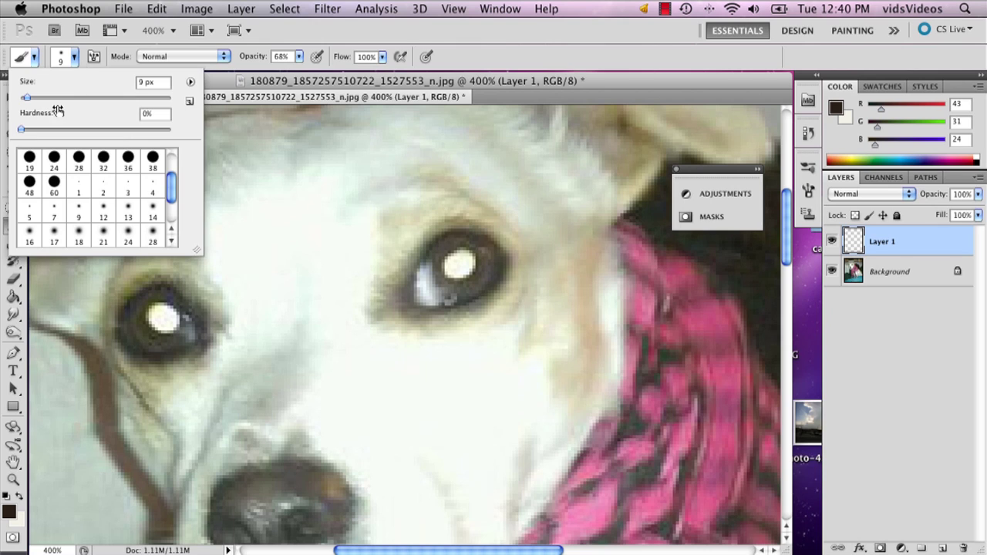
left_click(128, 210)
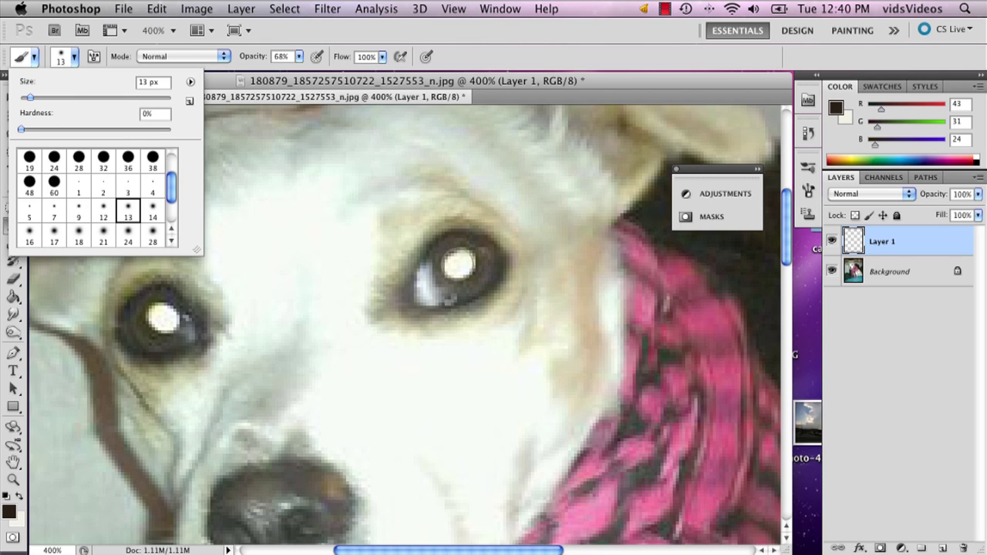
Set the foreground colour to a dark olive sampled from the dog's eye.
left_click(8, 511)
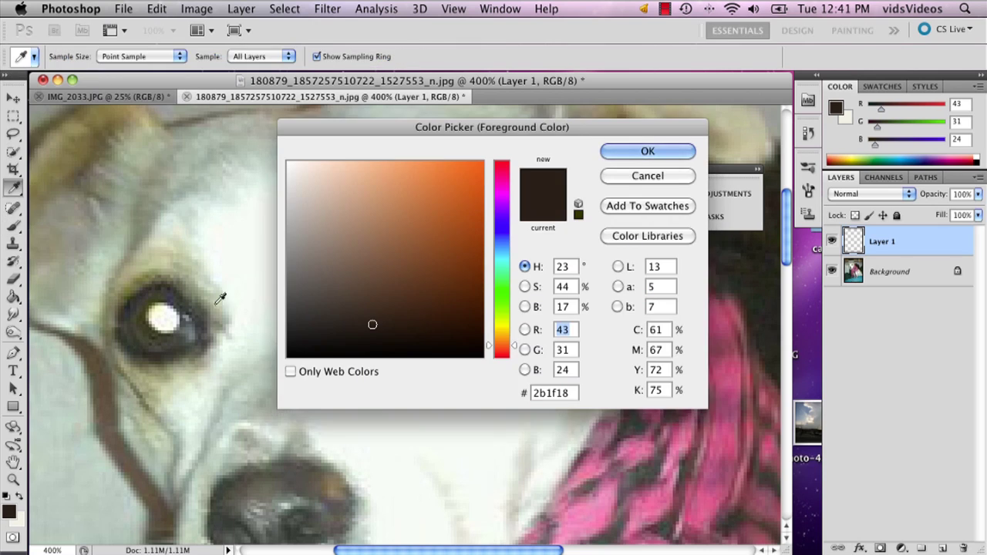
key("shift+Up")
key("shift+Up")
left_click(146, 318)
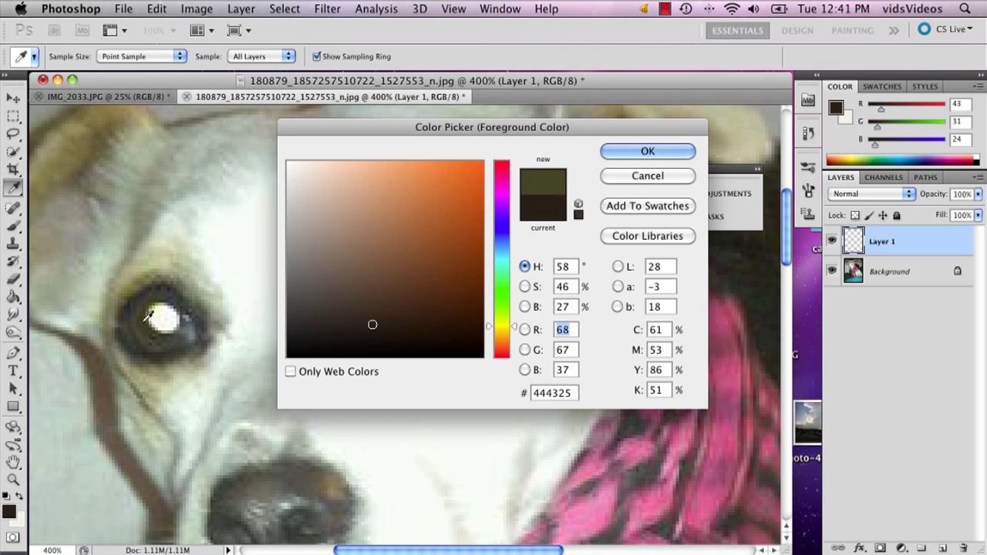
left_click(627, 150)
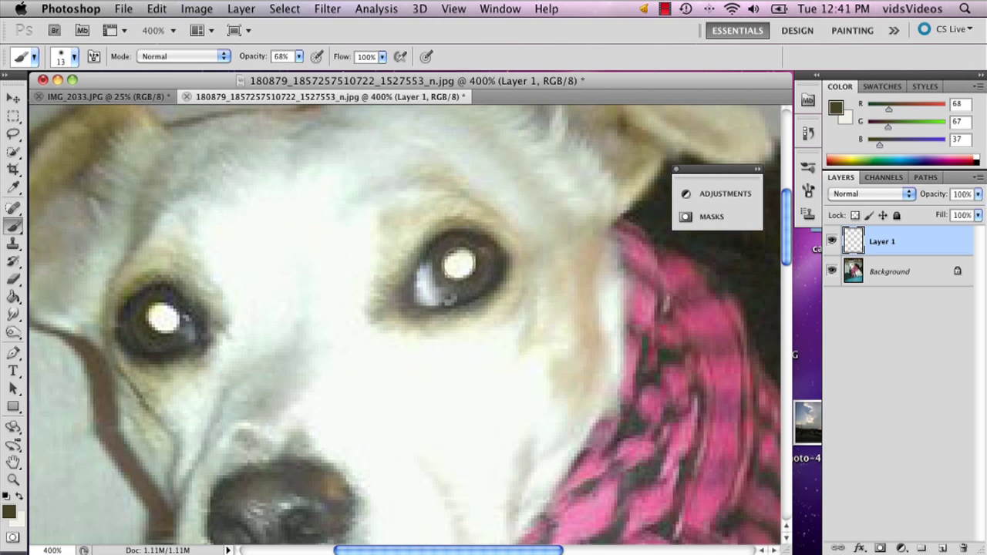
Switch to a 16 px soft brush and test-paint the right pupil, undoing the strokes.
left_click(70, 57)
left_click(29, 233)
left_click(458, 263)
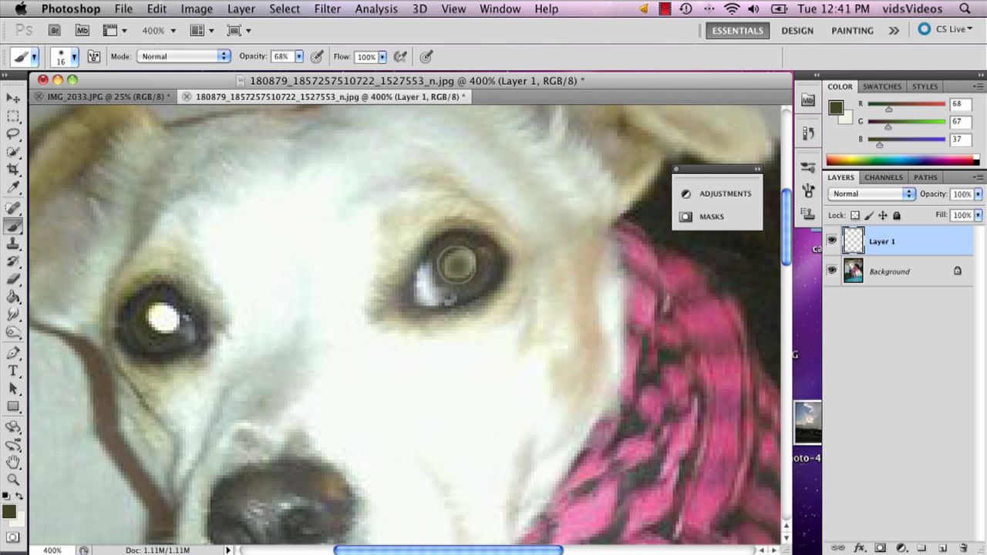
left_click(458, 264)
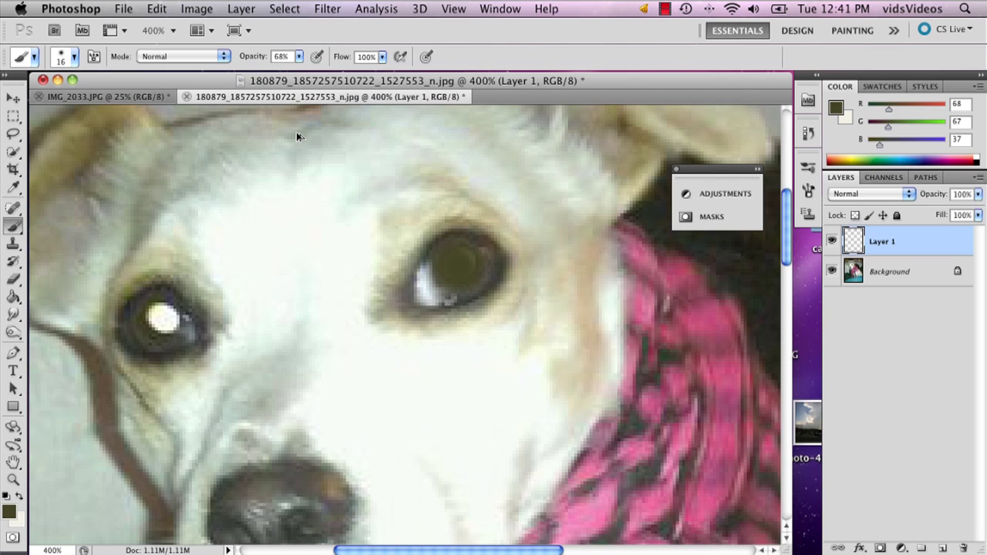
key("ctrl+z")
key("ctrl+alt+z")
key("ctrl+alt+z")
At 100% opacity, paint olive over the glare in both pupils.
left_click_drag(300, 61, 347, 71)
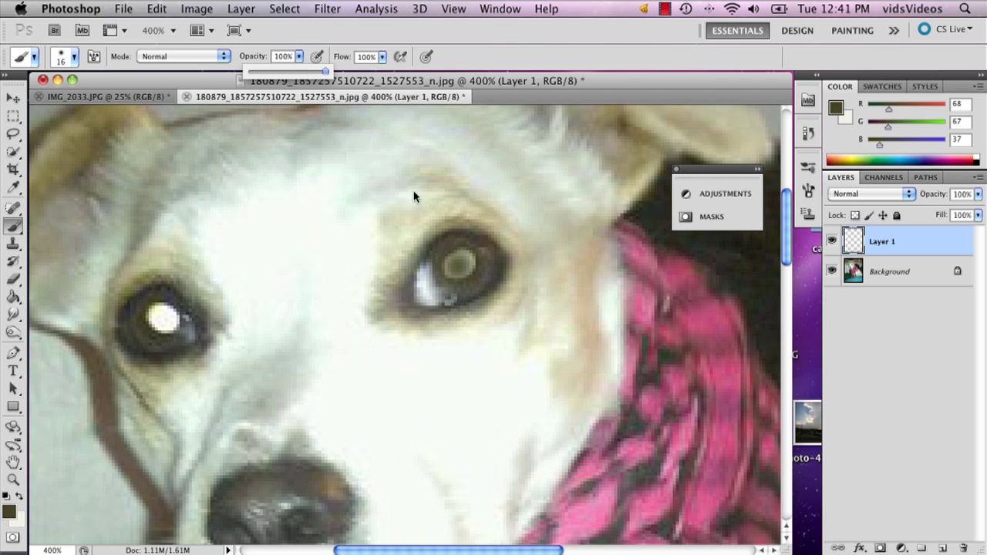
left_click(459, 267)
mouse_move(451, 259)
left_mouse_down()
mouse_move(458, 276)
mouse_move(452, 260)
left_mouse_up()
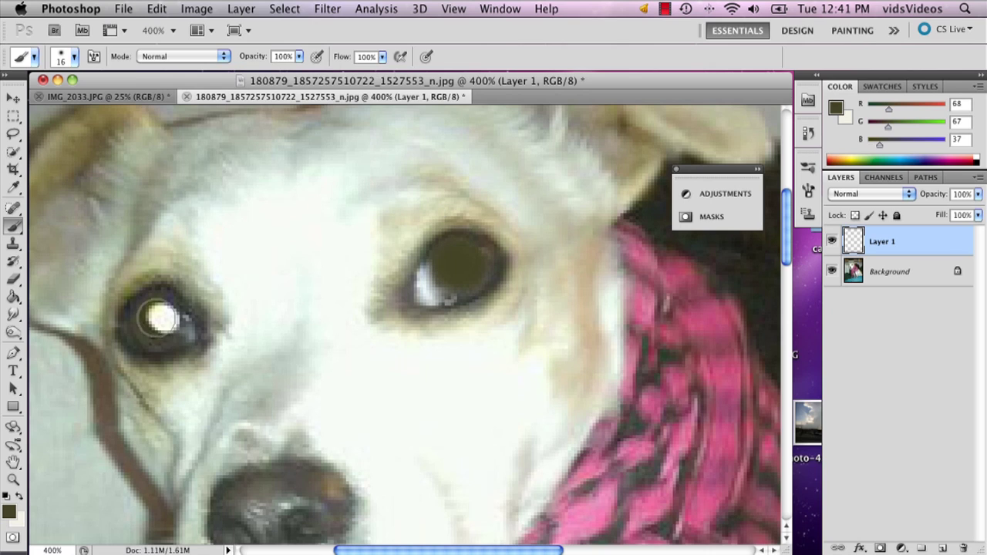
left_click(159, 318)
left_click_drag(159, 318, 159, 320)
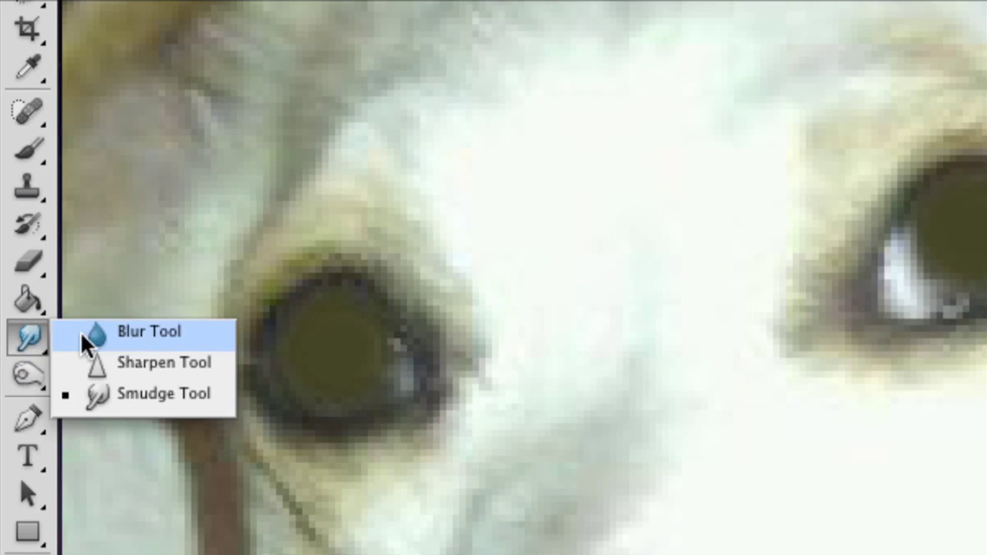
Switch to the Smudge tool with a 5 px brush tip.
mouse_move(31, 345)
left_mouse_down()
mouse_move(80, 331)
mouse_move(118, 395)
left_mouse_up()
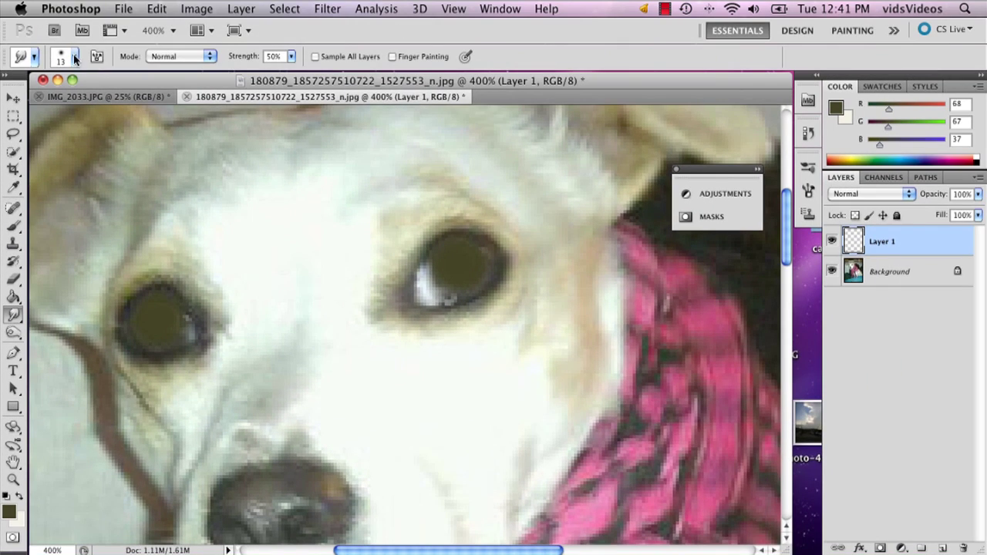
left_click(75, 57)
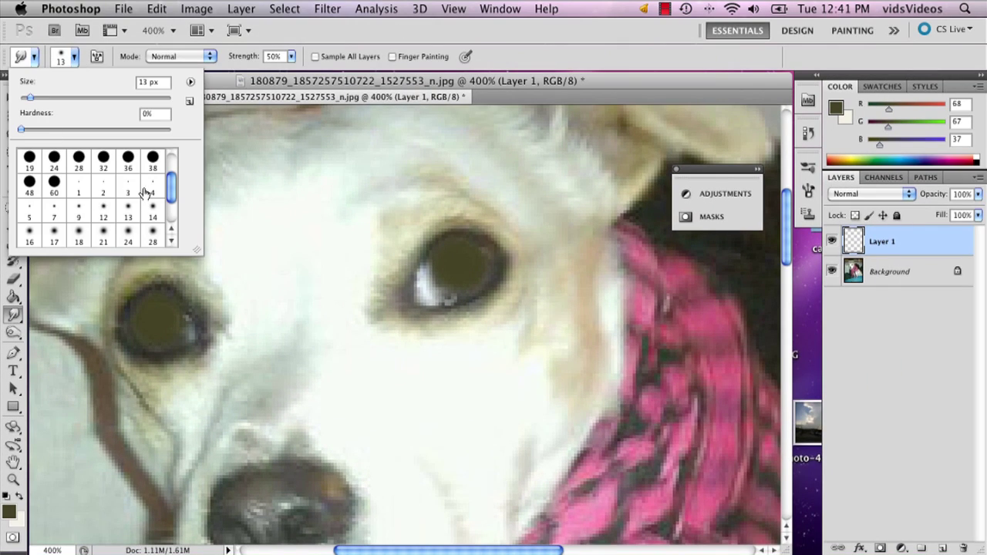
left_click(30, 208)
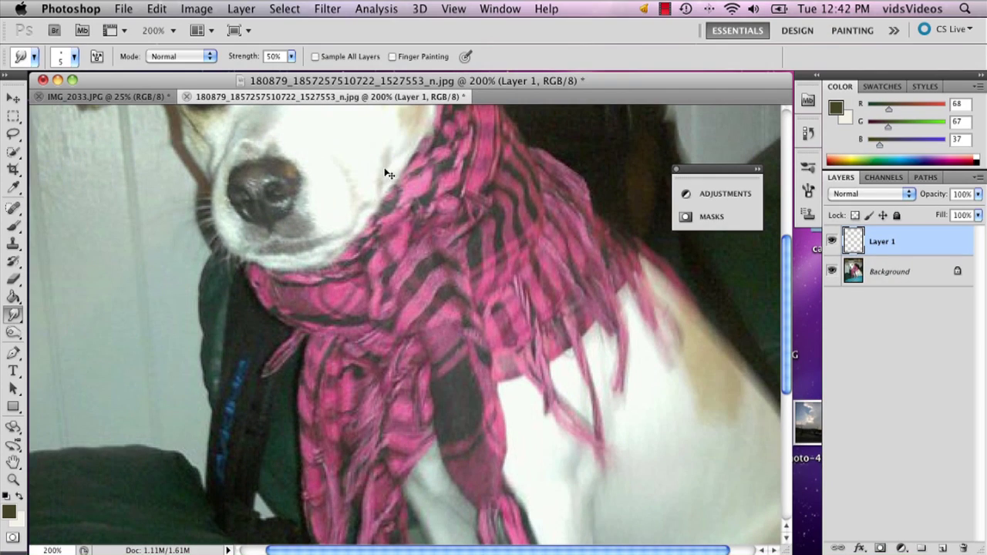
Zoom back in to 300% on the dog's eyes.
key("super+minus")
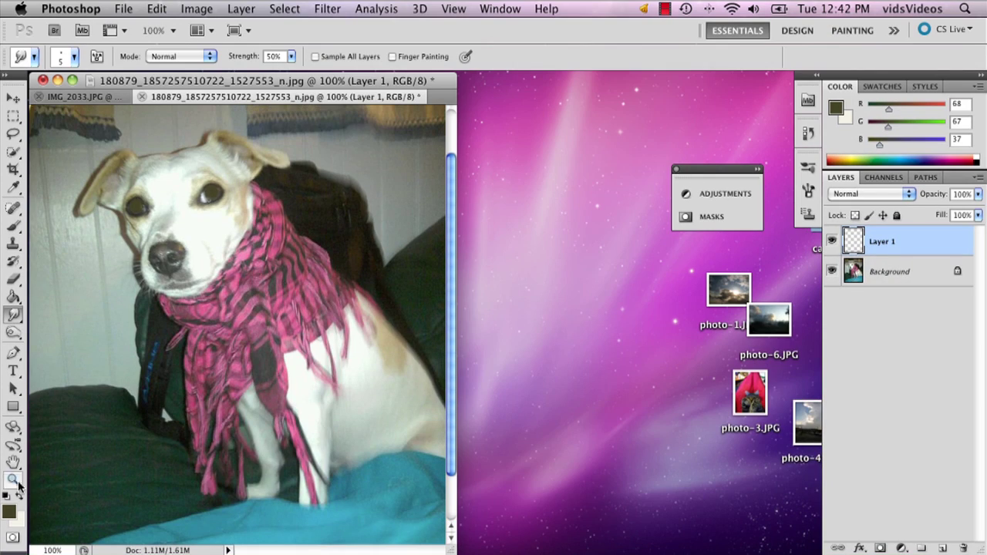
left_click(14, 480)
left_click(210, 196)
left_click(391, 338)
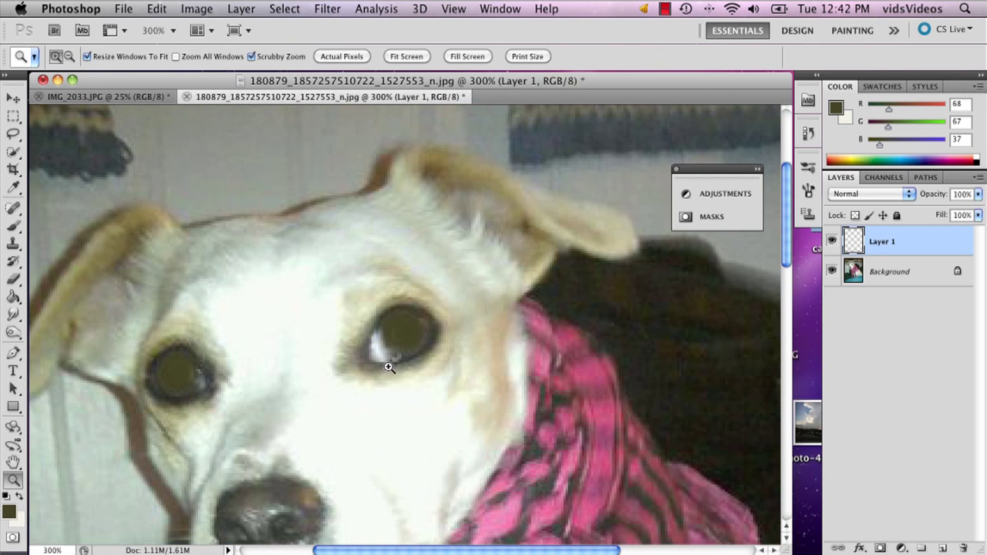
Use the Burn tool with a 9 px soft brush to darken one iris.
left_click(13, 332)
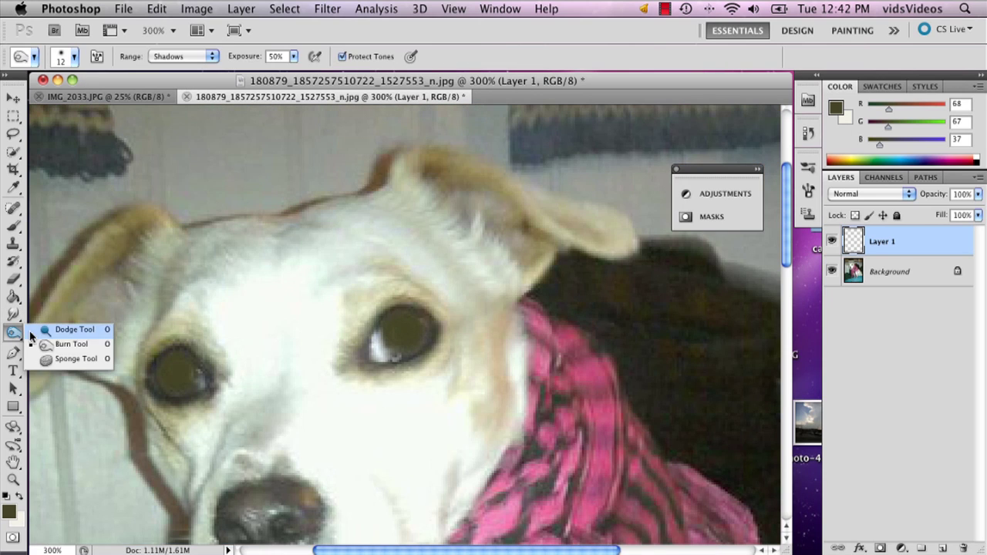
left_click(73, 57)
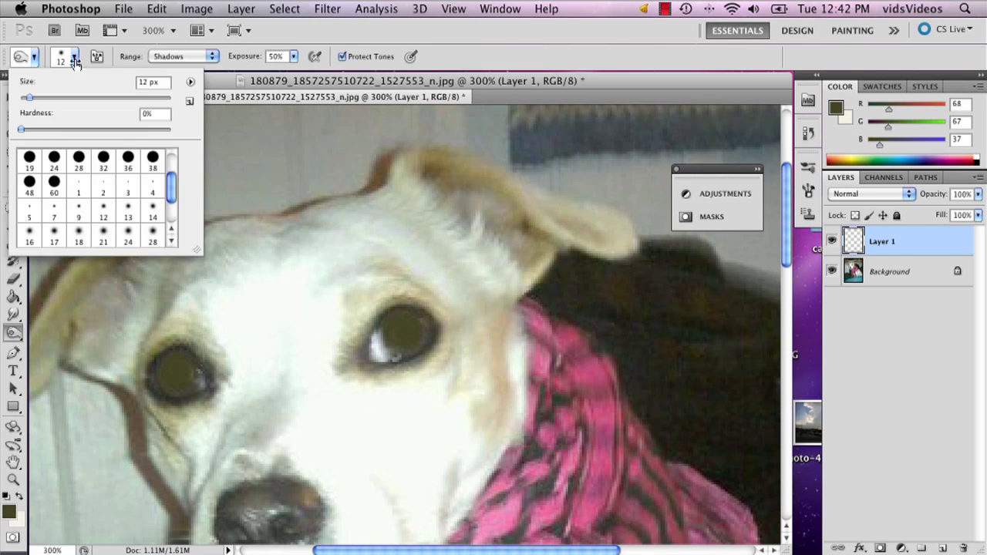
left_click(78, 212)
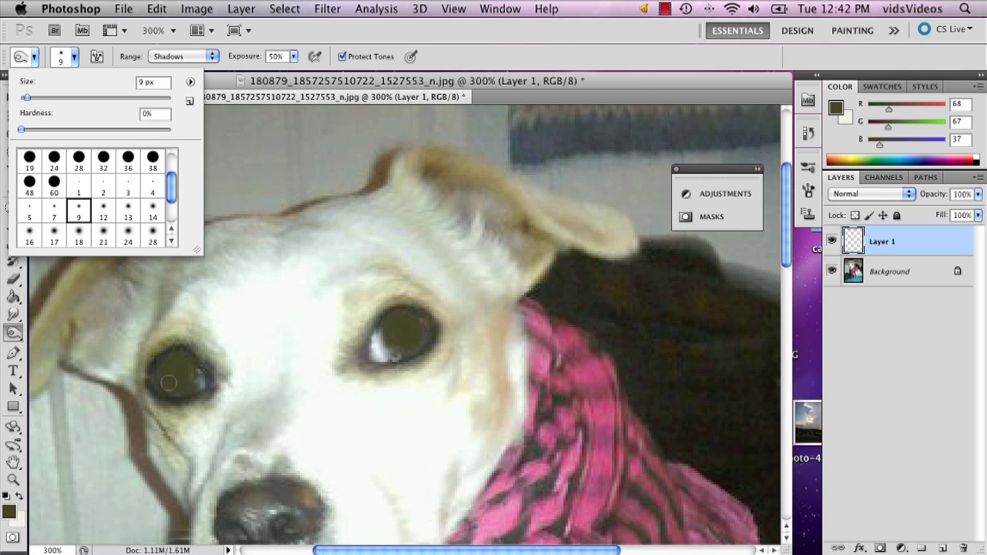
left_click(162, 358)
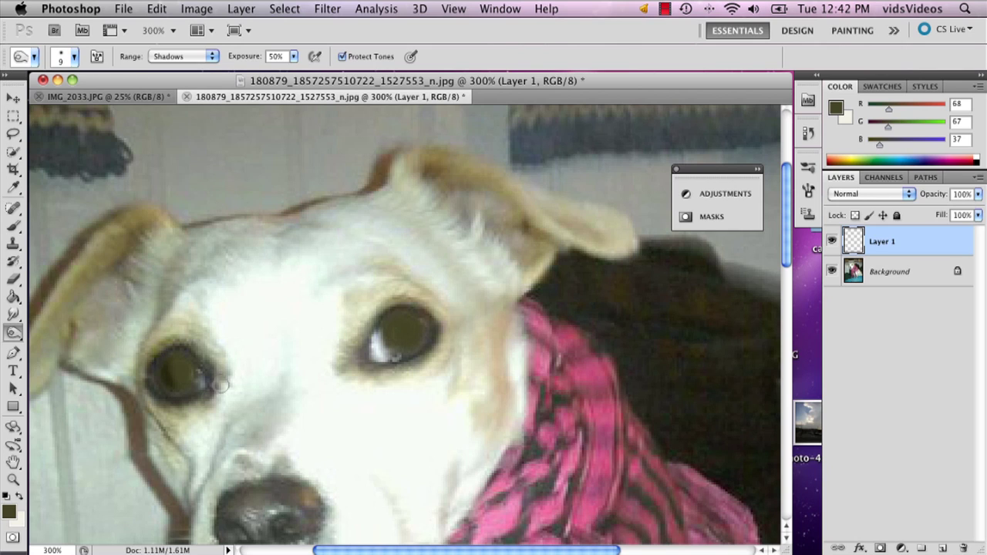
left_click_drag(165, 368, 176, 378)
Set Burn exposure to 48% with Midtones range and burn the eye glare.
left_click_drag(293, 56, 268, 83)
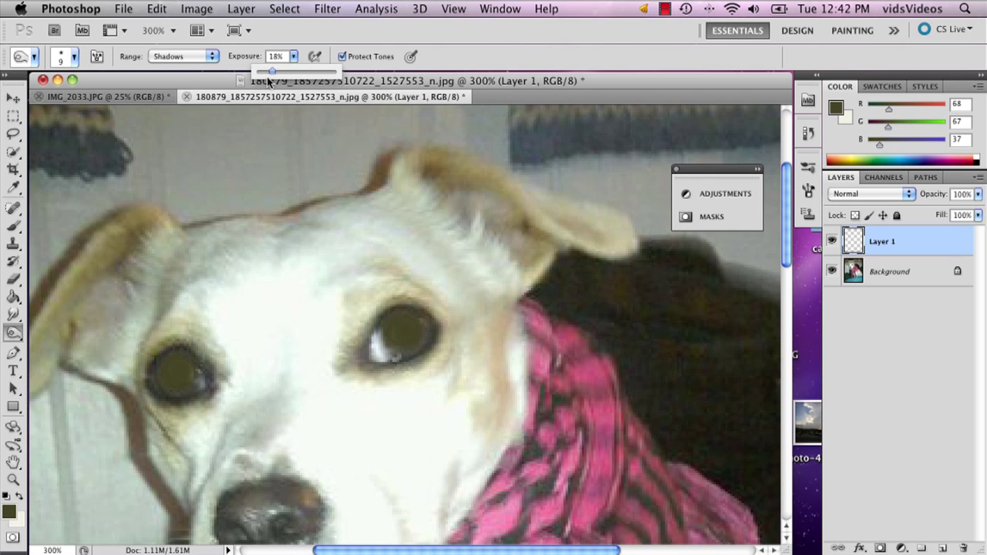
left_click(211, 57)
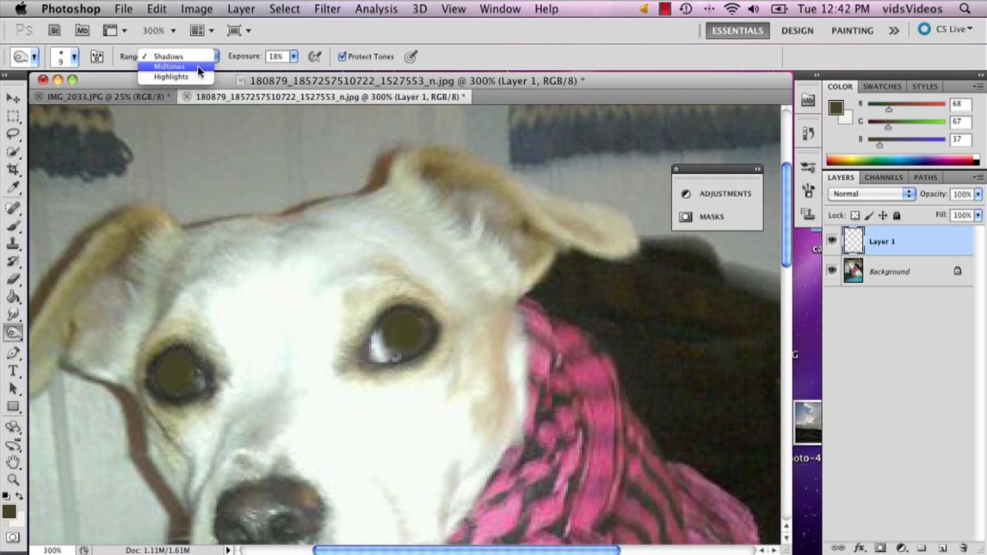
left_click(202, 68)
left_click_drag(294, 57, 319, 71)
left_click(193, 58)
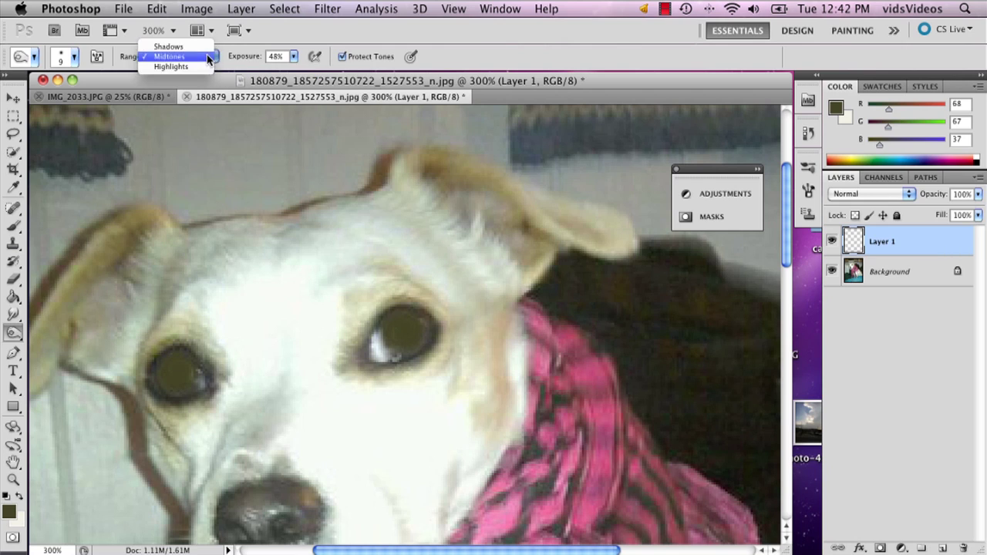
left_click(173, 67)
mouse_move(162, 365)
left_mouse_down()
mouse_move(160, 379)
mouse_move(171, 380)
left_mouse_up()
Switch the Burn range to Shadows and darken both eyes further.
left_click(193, 57)
left_click(168, 35)
left_click_drag(193, 384, 170, 390)
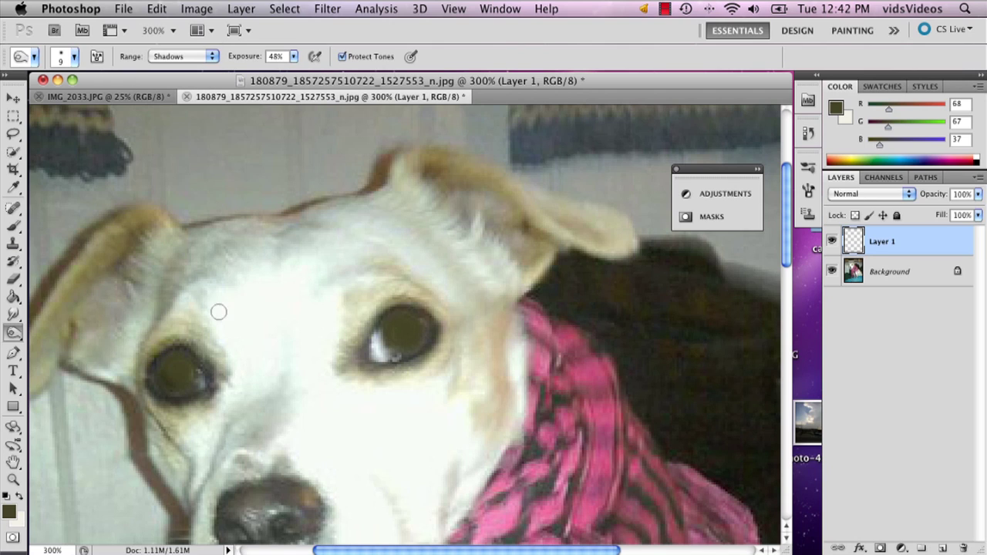
left_click_drag(425, 333, 395, 347)
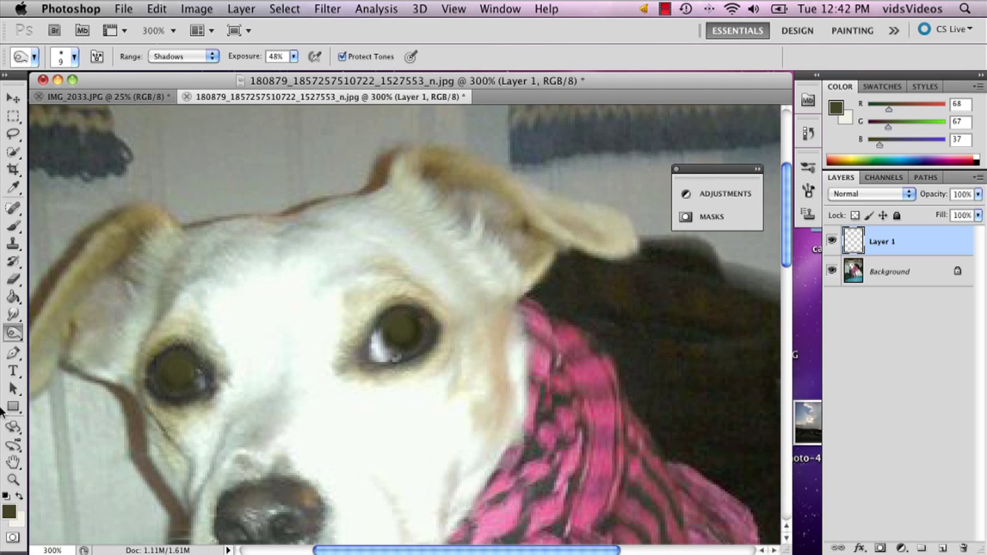
Make near-white the foreground colour and pick a 4 px brush.
left_click(19, 497)
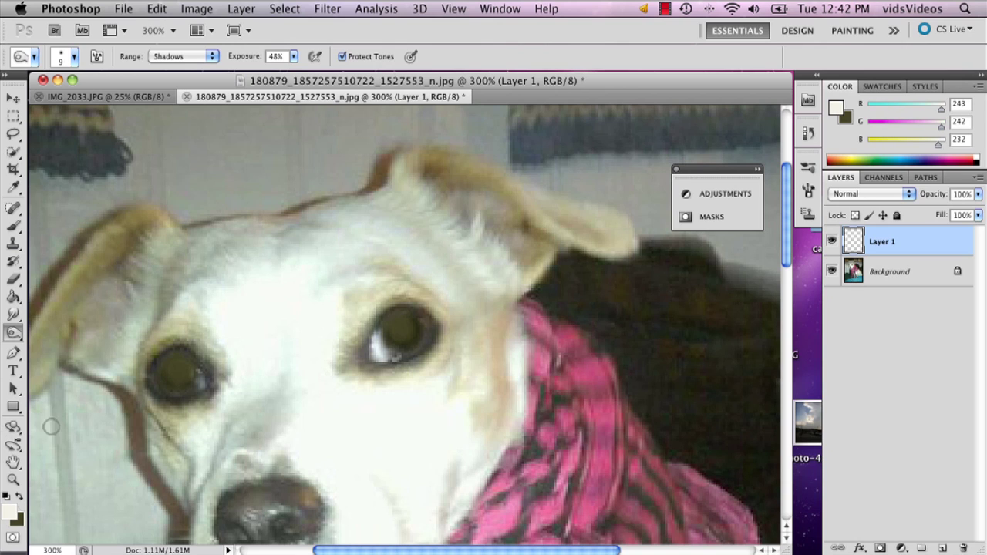
left_click(14, 226)
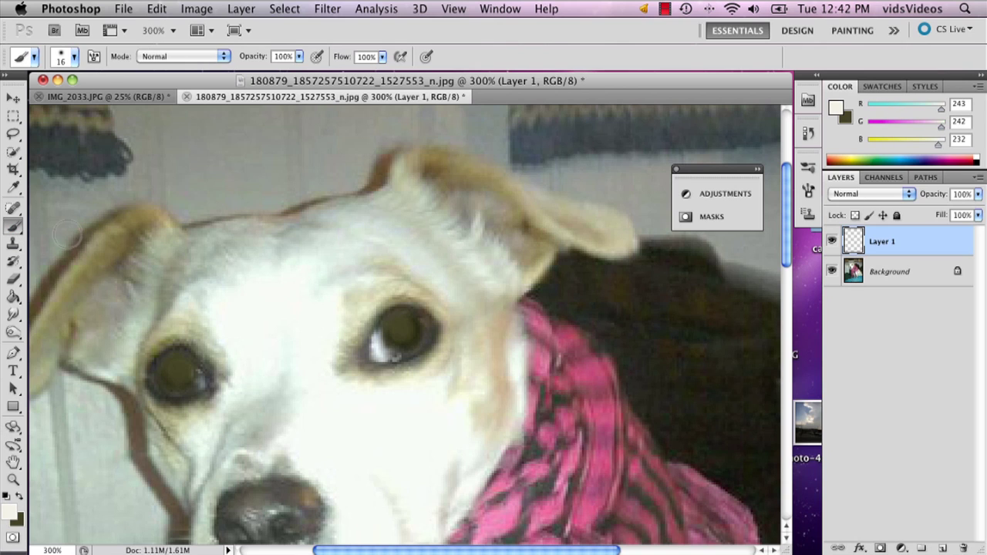
left_click(74, 57)
left_click(153, 186)
left_click(185, 376)
Dab small white highlights into the eyes, undoing the first one.
left_click(185, 379)
key("ctrl+z")
left_click(410, 325)
Smudge the eye highlight, then toggle Layer 1's visibility to compare.
left_click(13, 314)
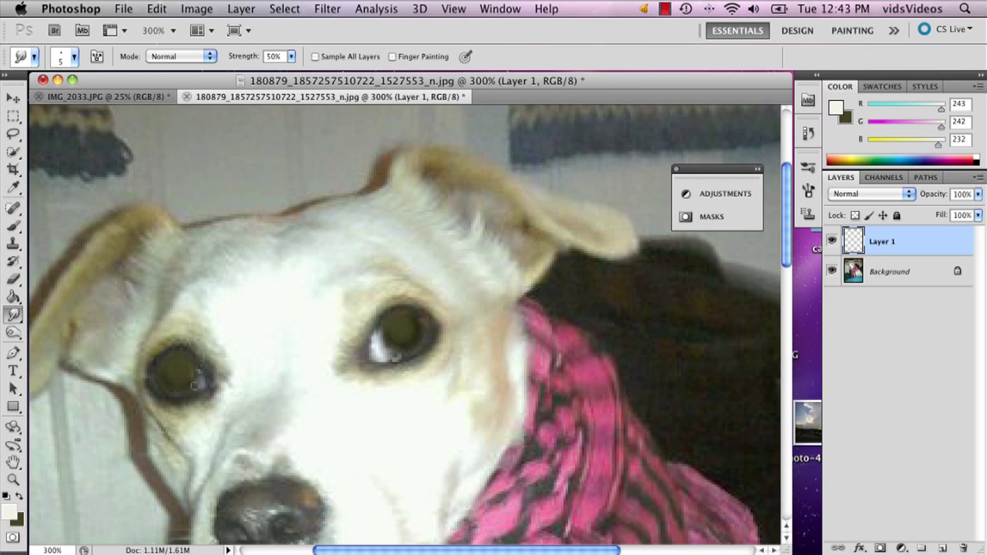
left_click(196, 381)
mouse_move(206, 389)
left_mouse_down()
mouse_move(196, 381)
mouse_move(204, 387)
left_mouse_up()
left_click(833, 242)
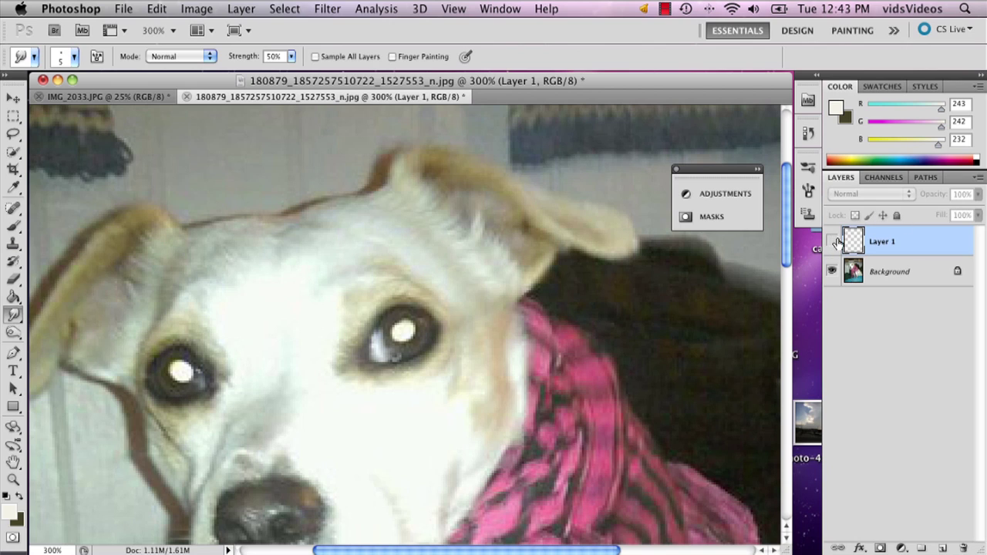
left_click(832, 239)
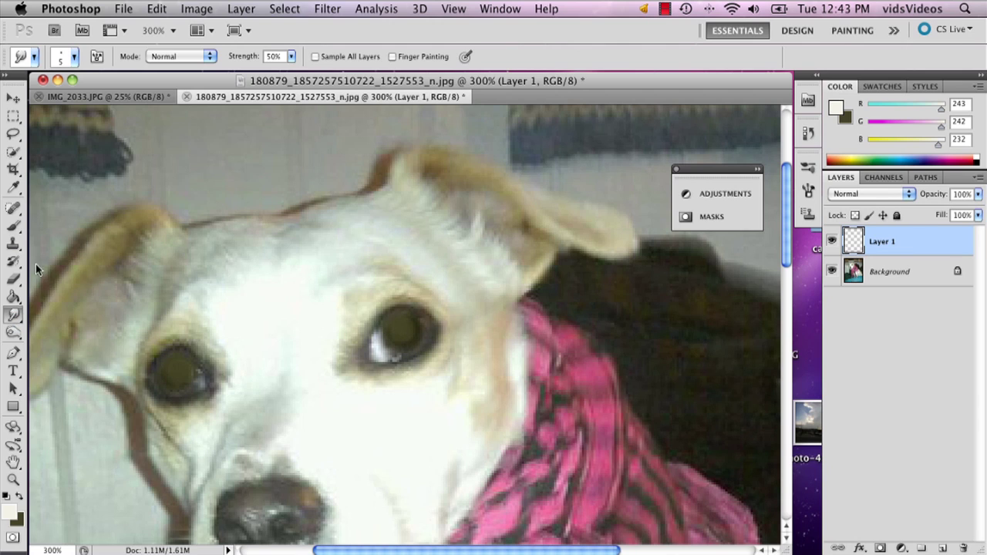
Burn both eyes darker again and brush a white catchlight into the eye.
left_click(13, 332)
left_click_drag(170, 392, 173, 359)
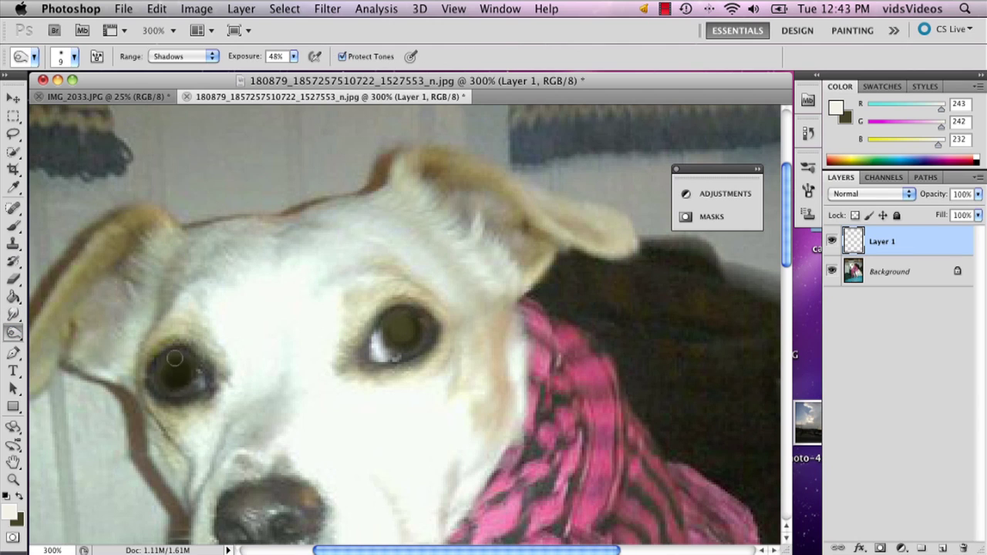
left_click_drag(390, 322, 413, 339)
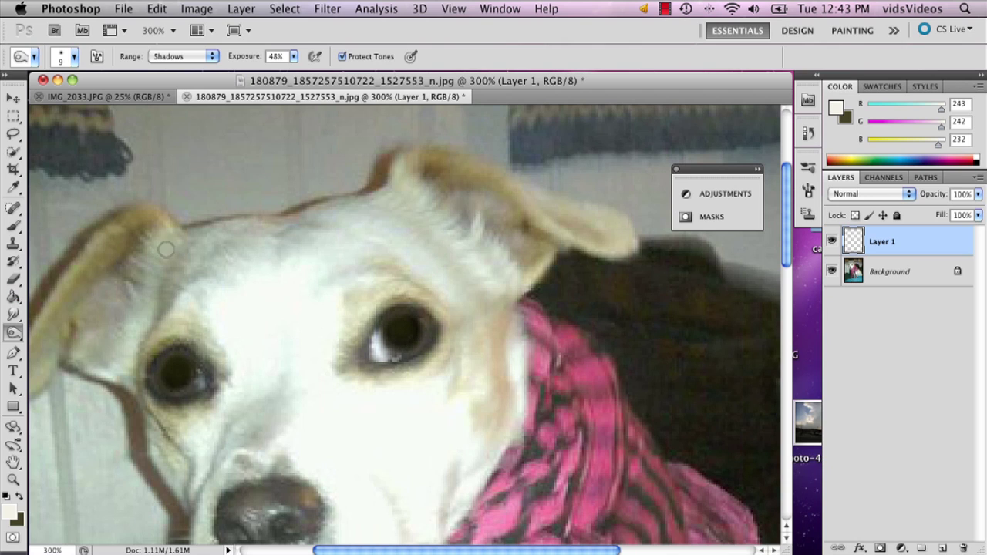
left_click(13, 225)
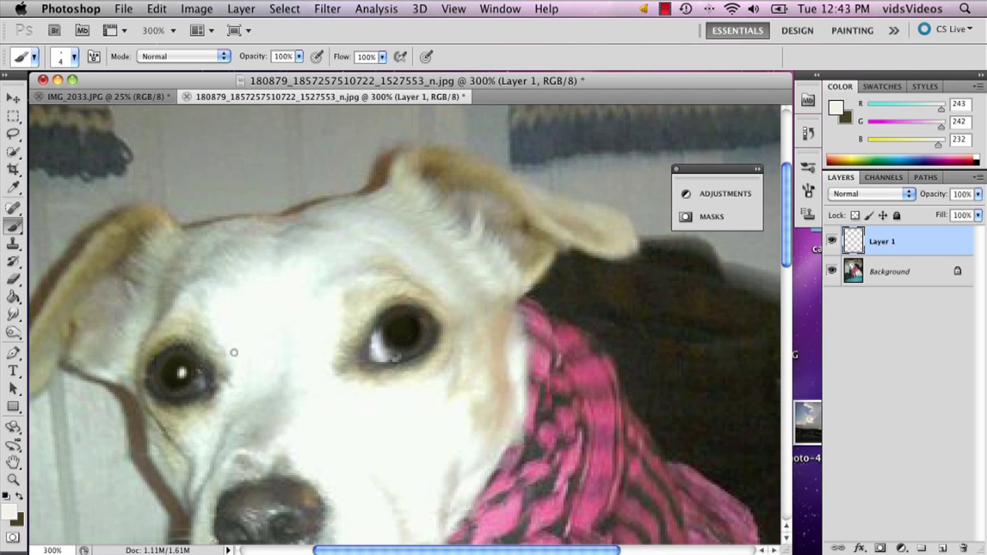
left_click(410, 335)
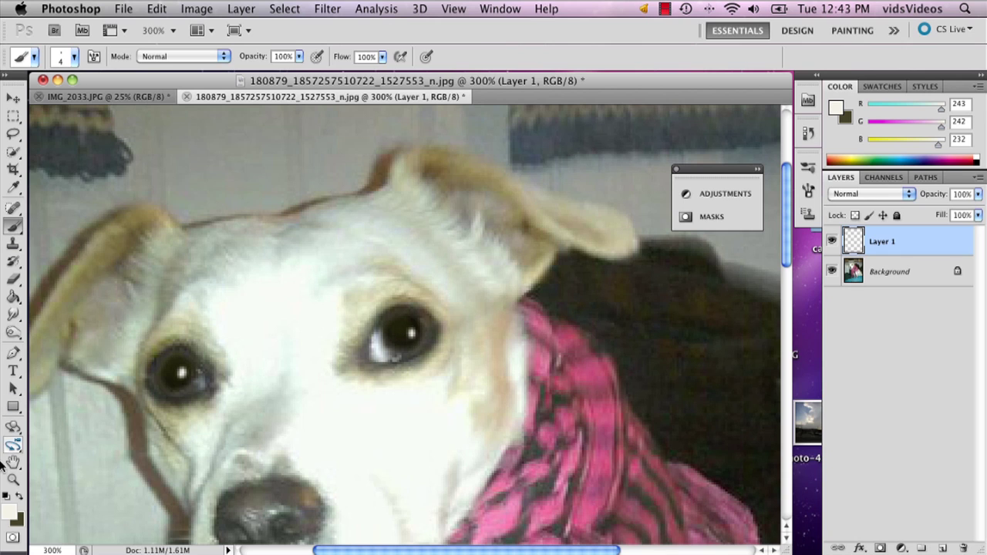
Fit the whole retouched dog photo to the screen.
left_click(13, 479)
left_click(407, 57)
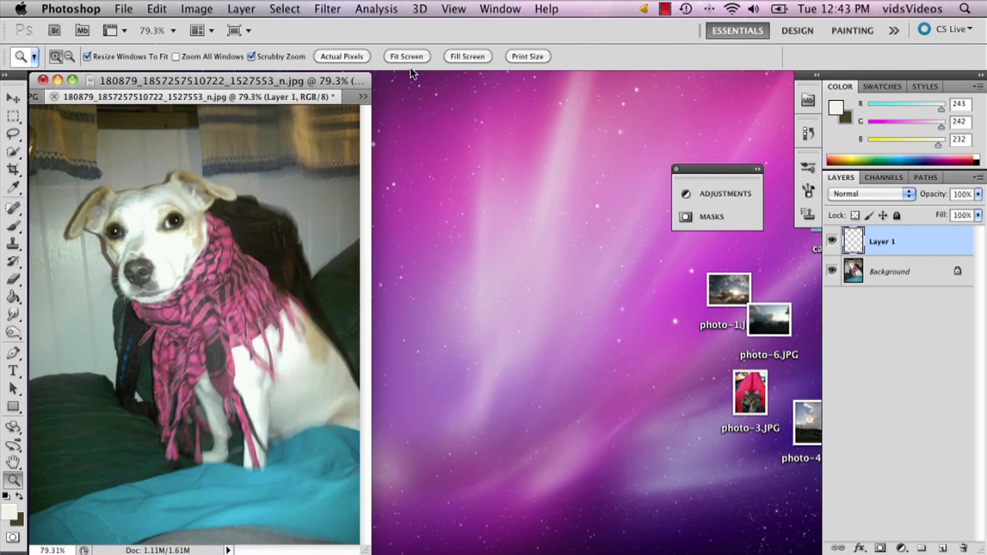